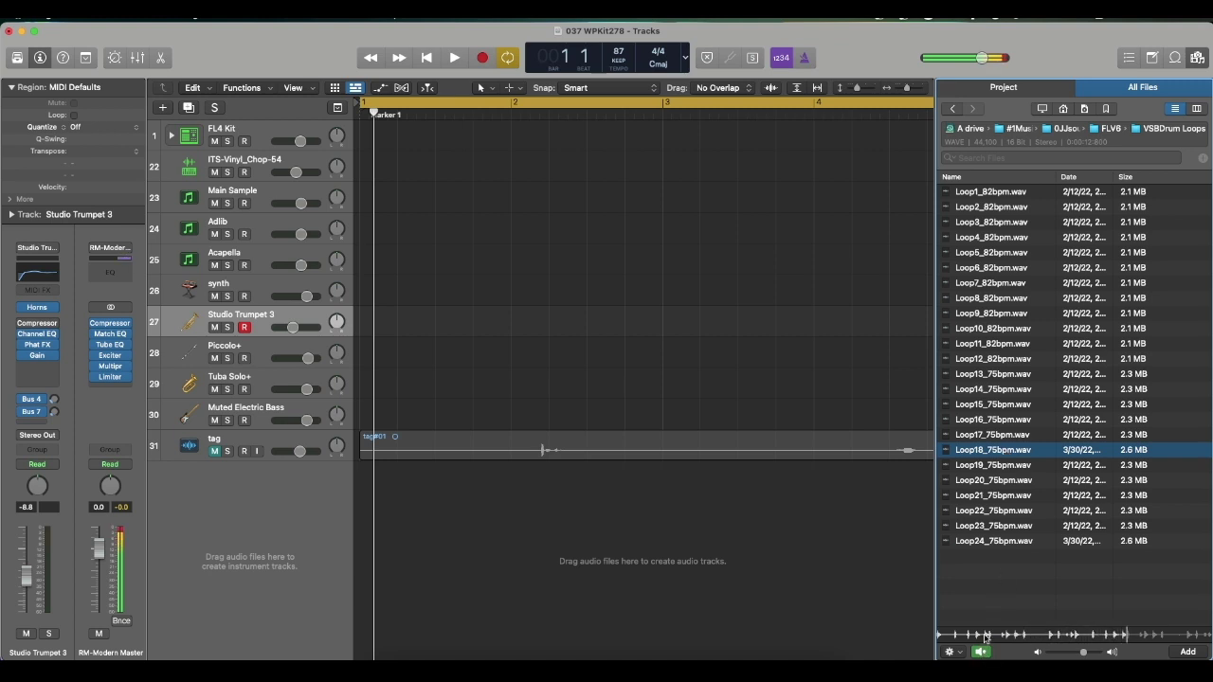
Step: Put Loop18_75bpm.wav on a new Quick Sampler (Slice) track with slicing sensitivity at 63
left_click(981, 652)
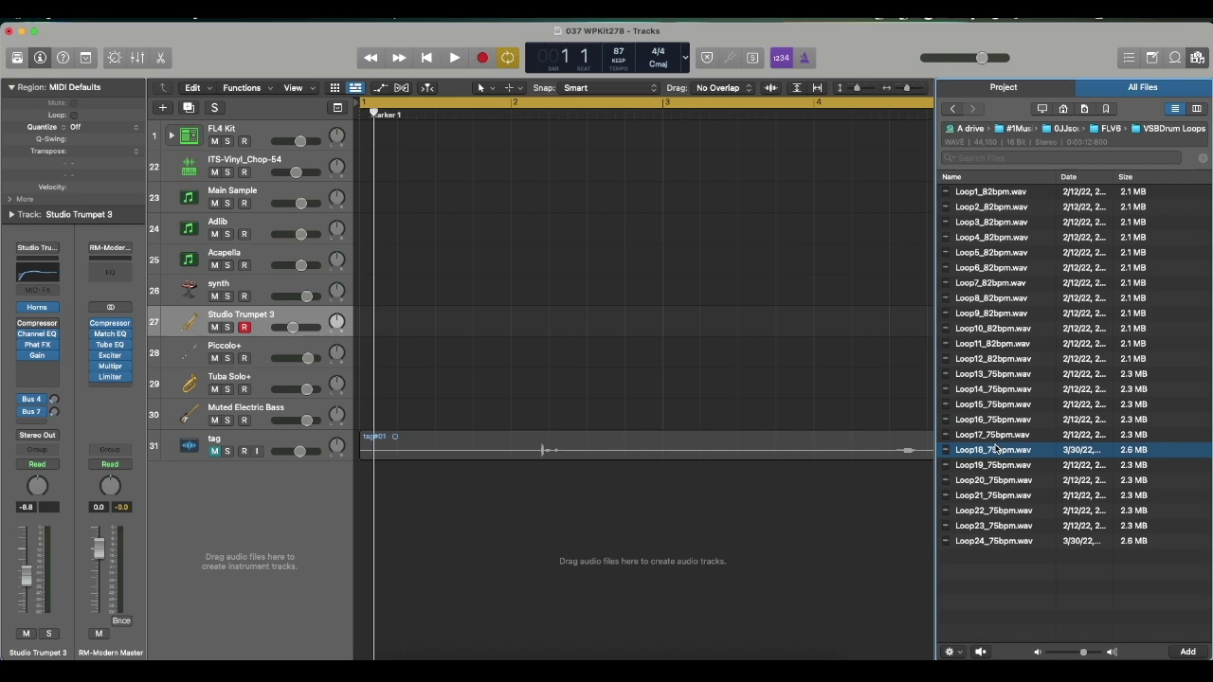
left_click_drag(995, 449, 270, 495)
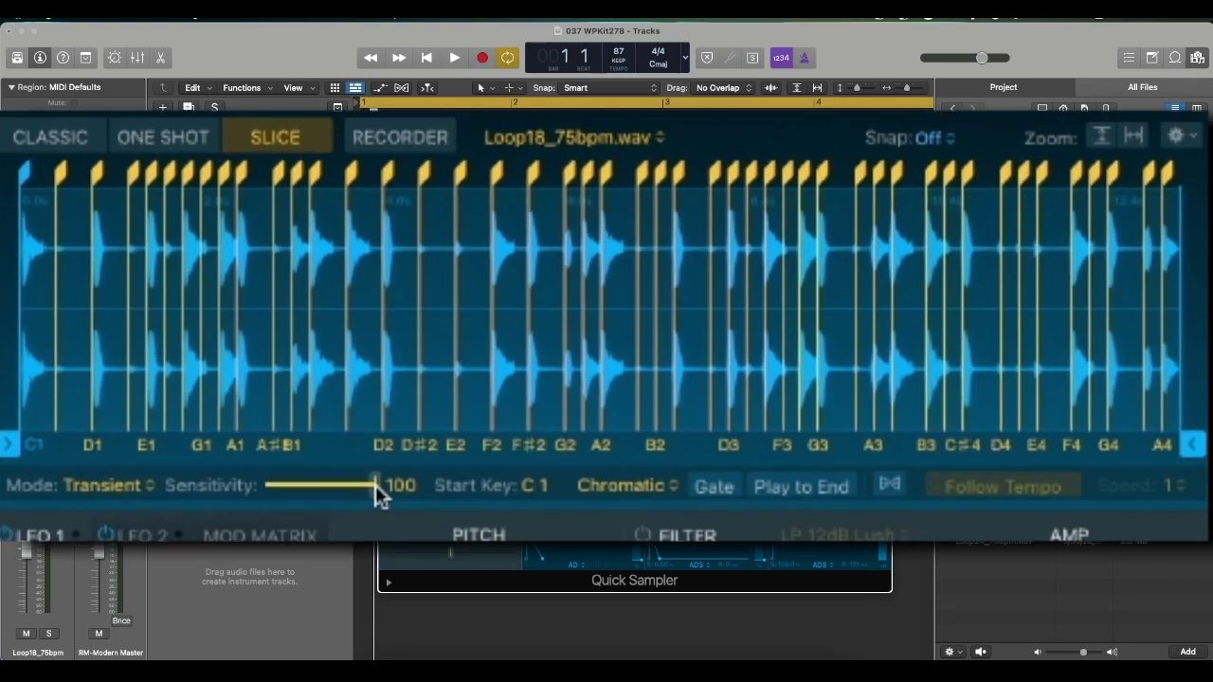
left_click_drag(541, 394, 532, 395)
left_click_drag(357, 489, 336, 489)
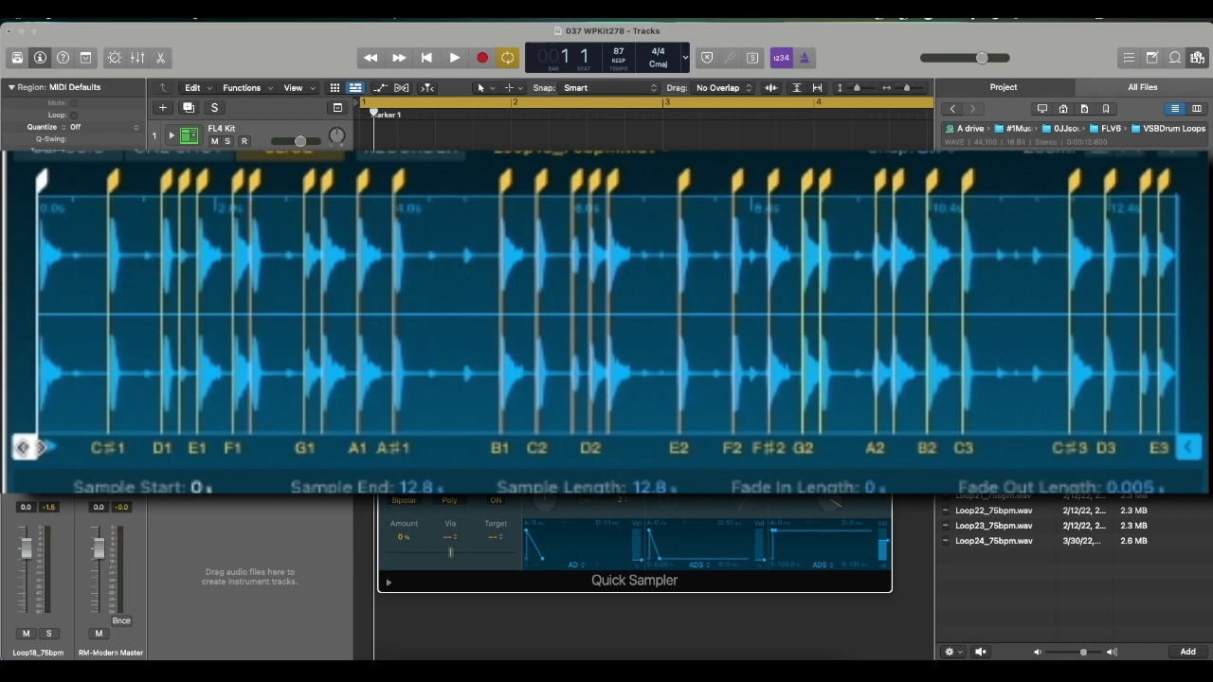
Step: Trim the sample to start at 3.528 s and end earlier
left_click_drag(387, 376, 511, 375)
left_click_drag(325, 471, 349, 482)
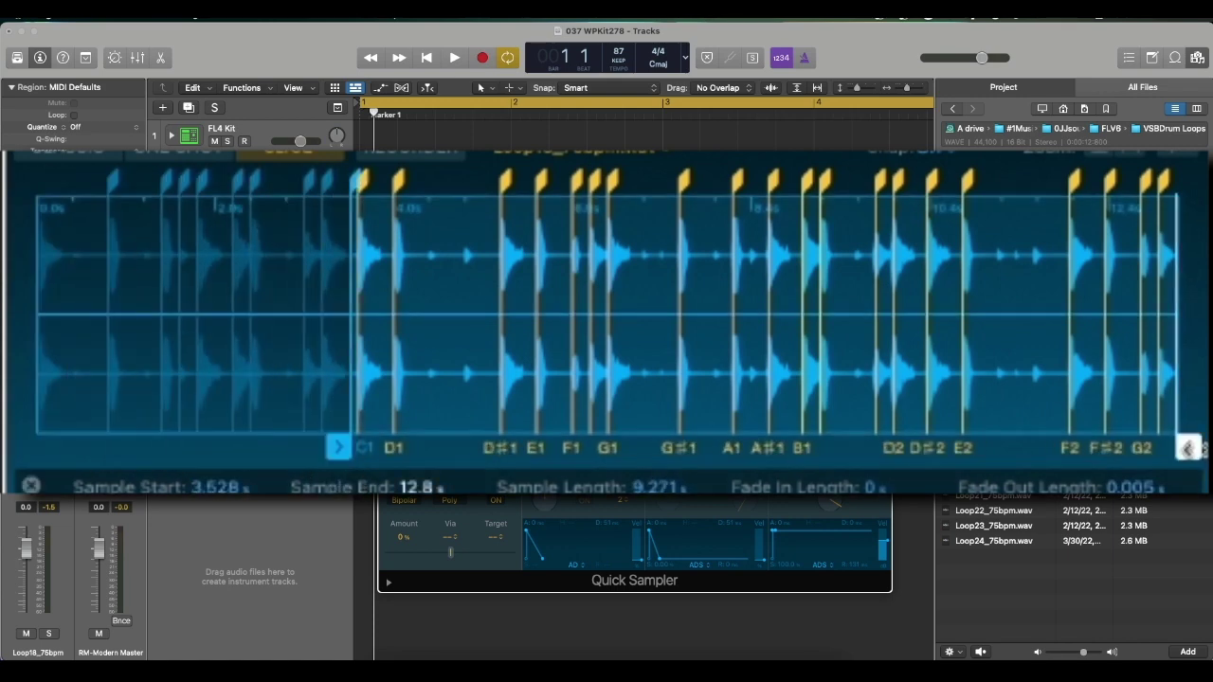
left_click_drag(1188, 447, 765, 414)
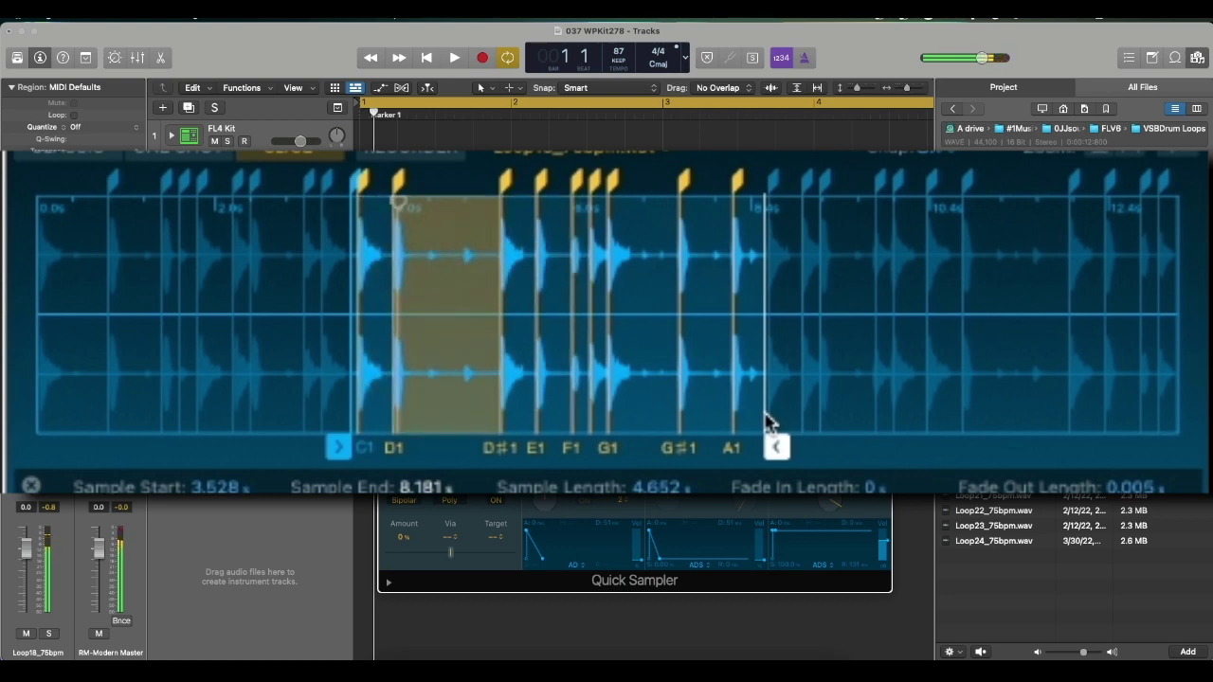
Step: Add a D#1 slice marker and place it at 4.786 s
left_click(459, 202)
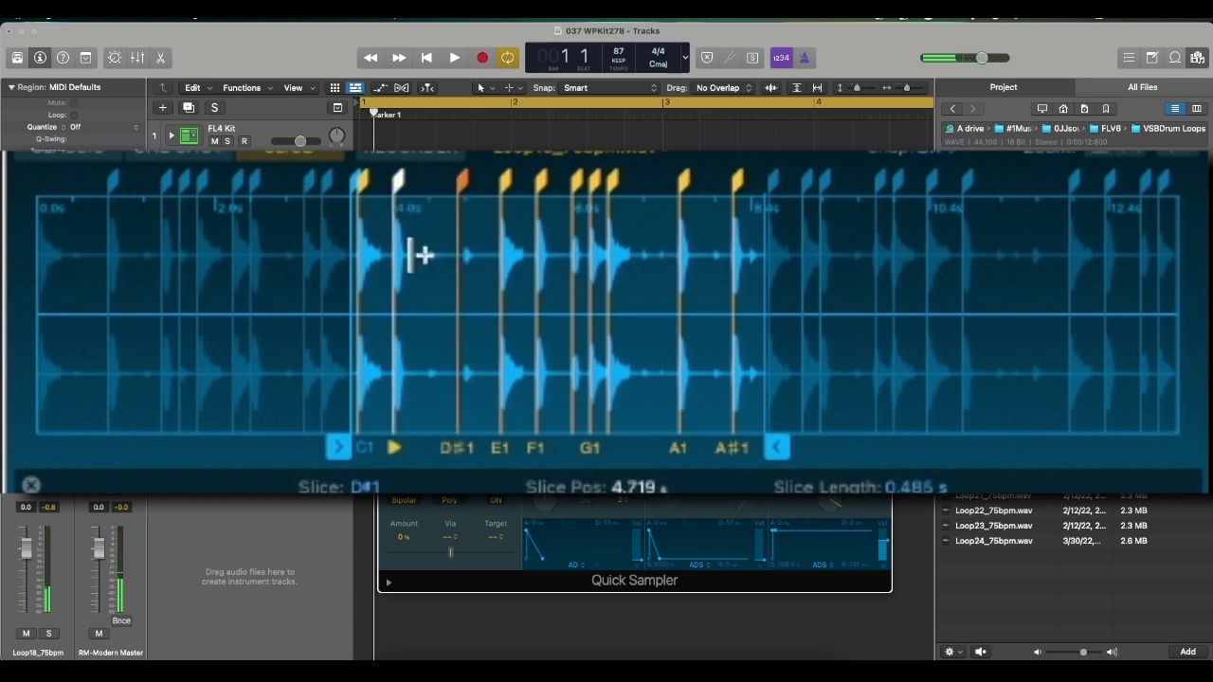
scroll(423, 298, "up", 3)
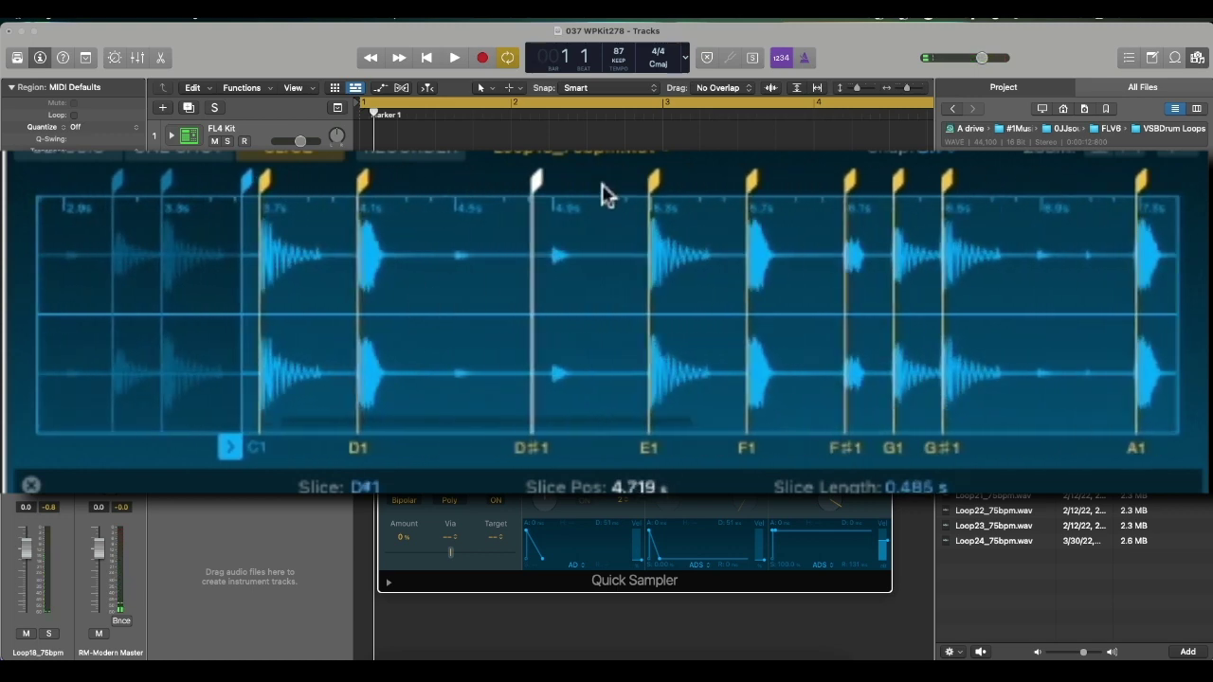
left_click_drag(536, 176, 554, 187)
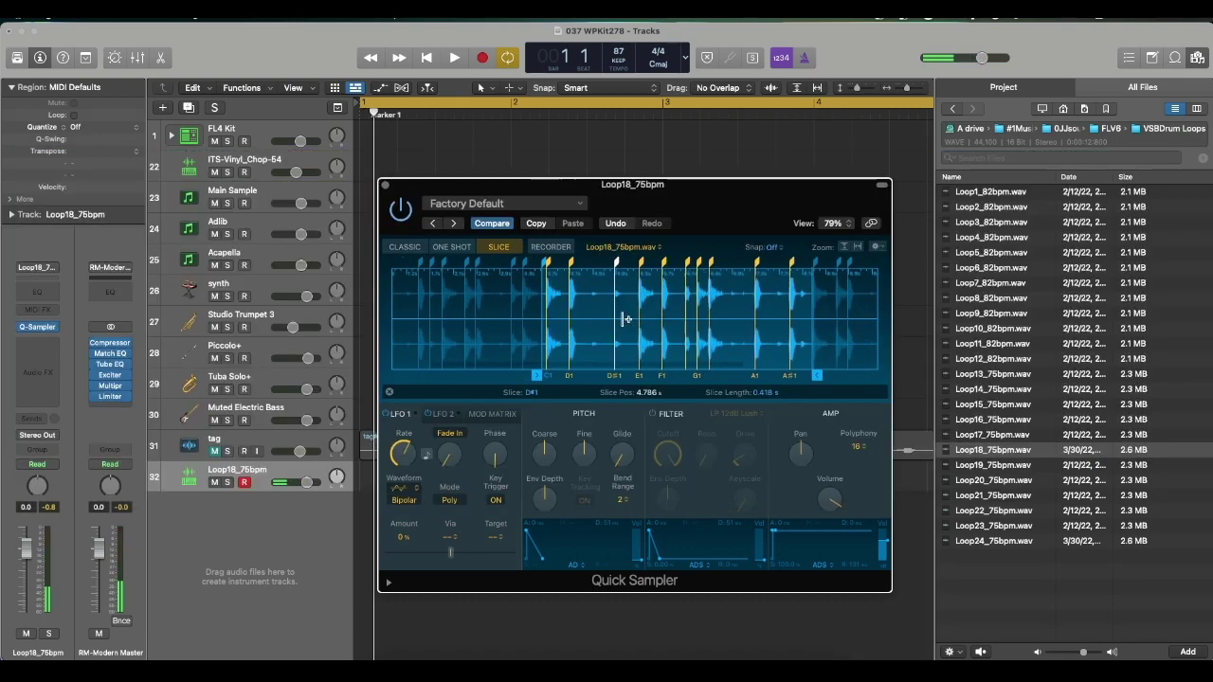
Step: Create a Drum Machine Designer track from the waveform's Quick Sampler slices
scroll(625, 319, "up", 2)
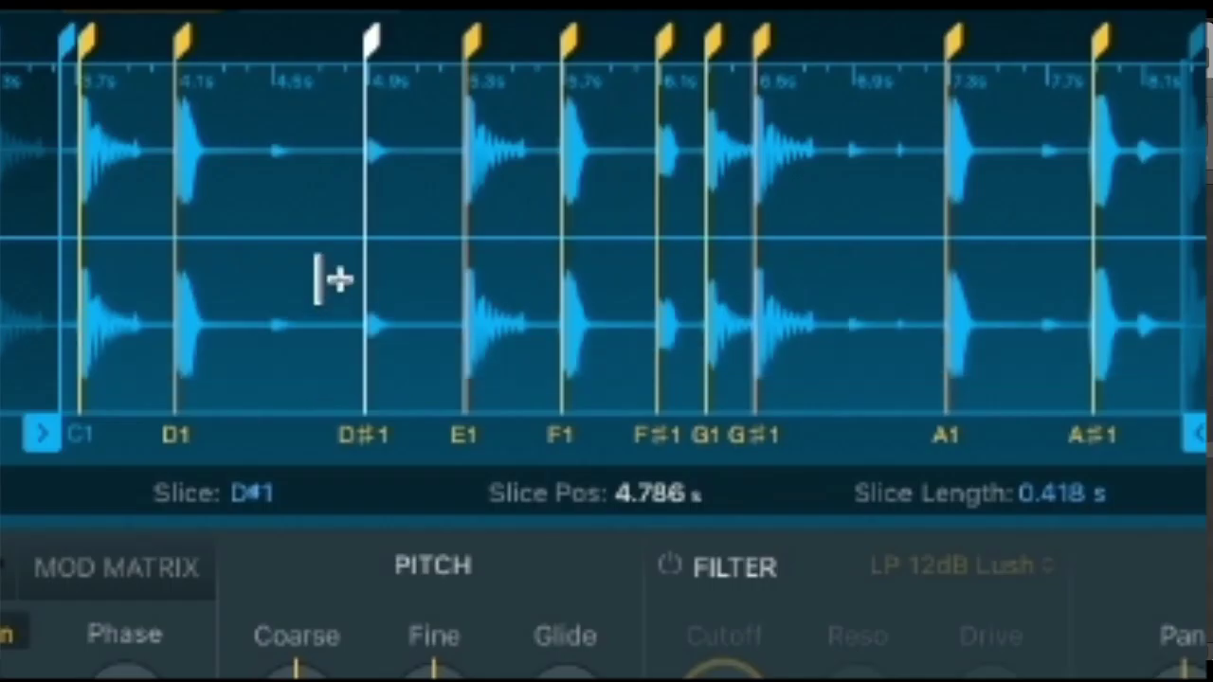
right_click(302, 347)
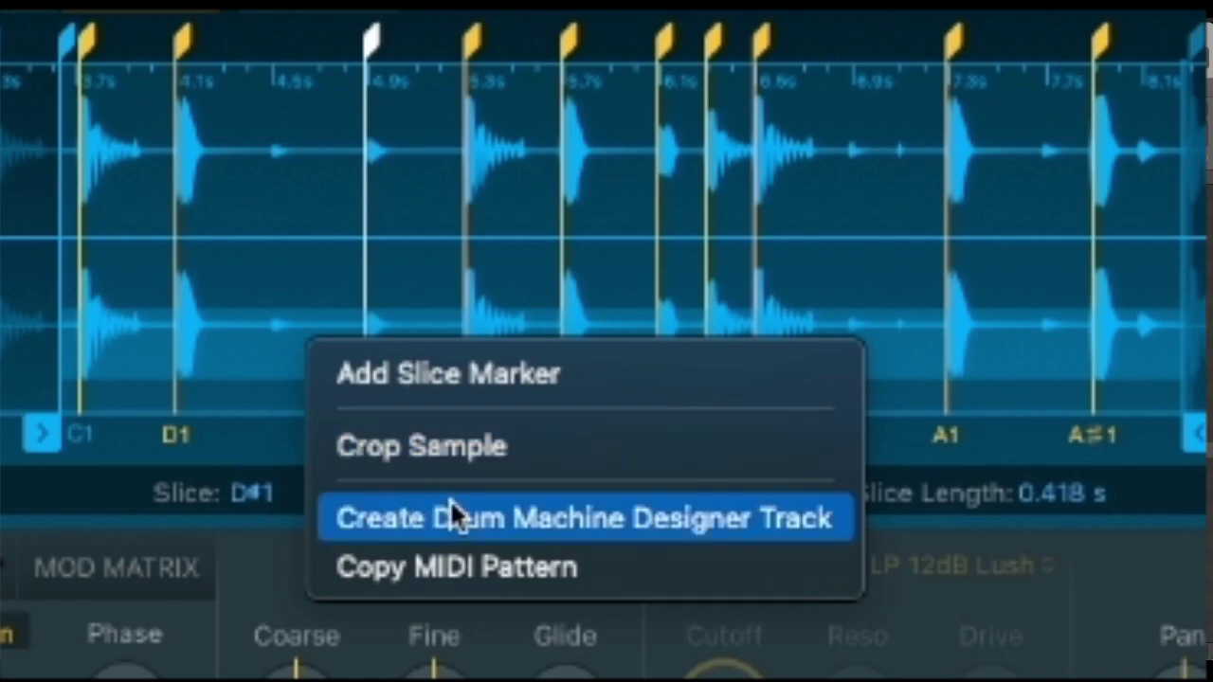
left_click(482, 517)
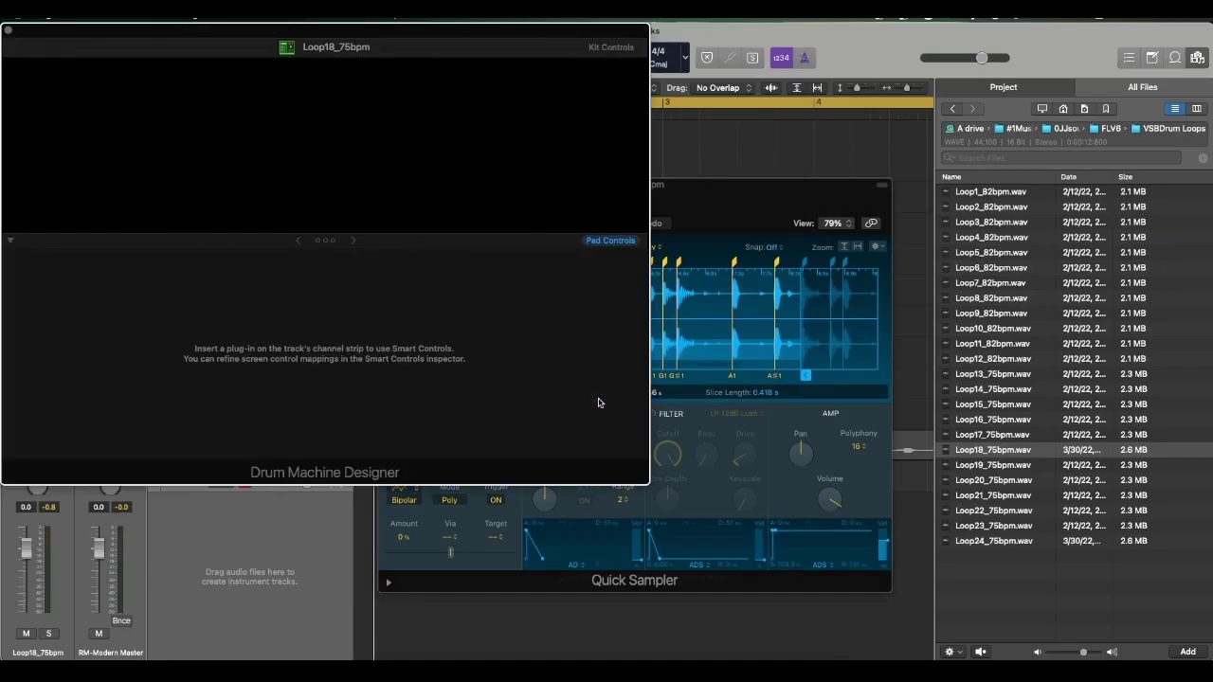
Step: Center the kit window, check pad #3's Q-Sampler Main settings, then open pad #9's Q-Sampler Detail
left_click_drag(479, 36, 738, 147)
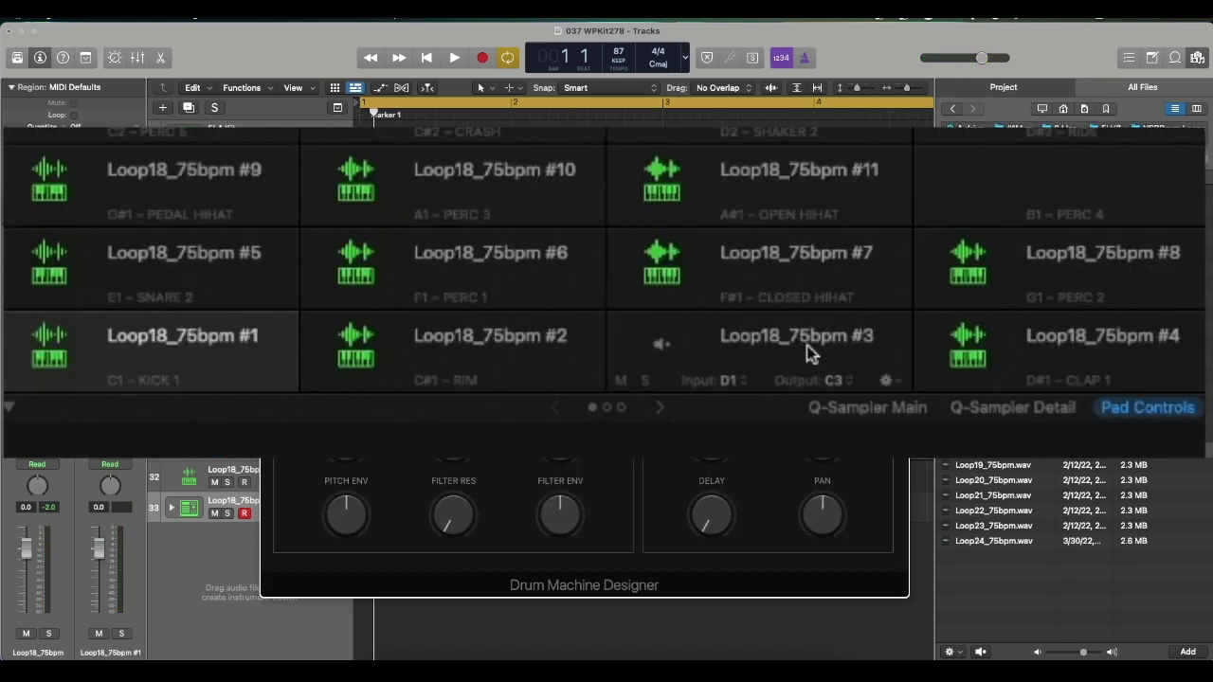
left_click(791, 343)
left_click(858, 407)
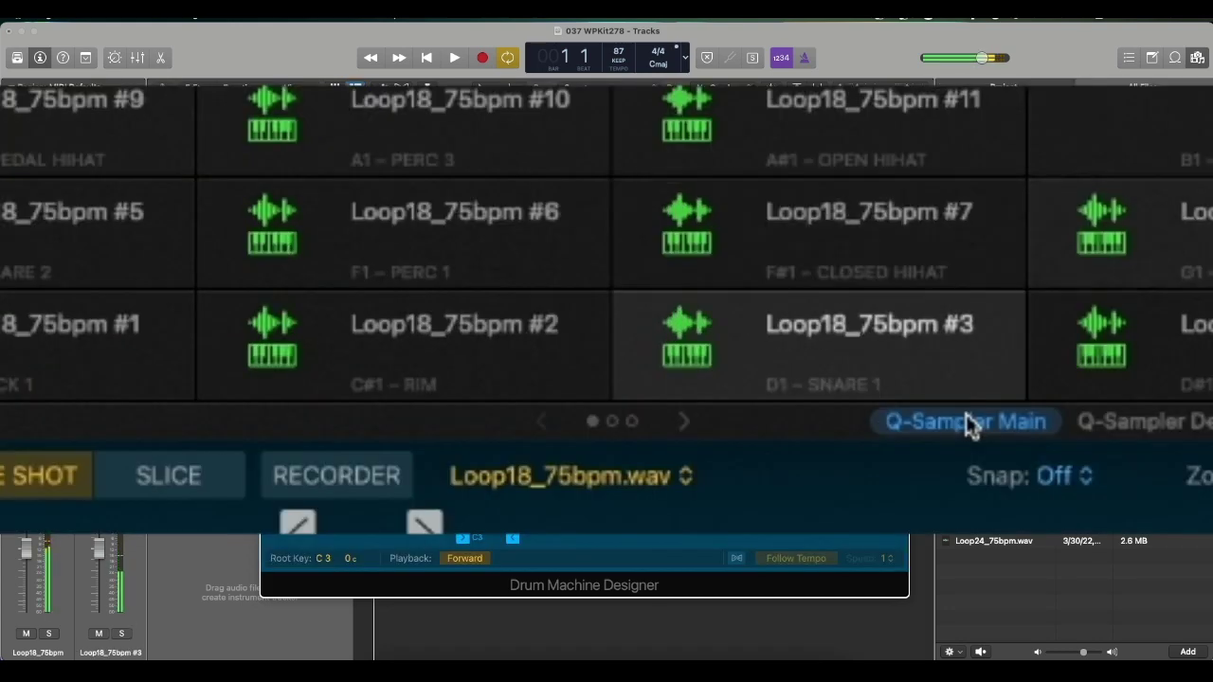
left_click(95, 112)
left_click(799, 353)
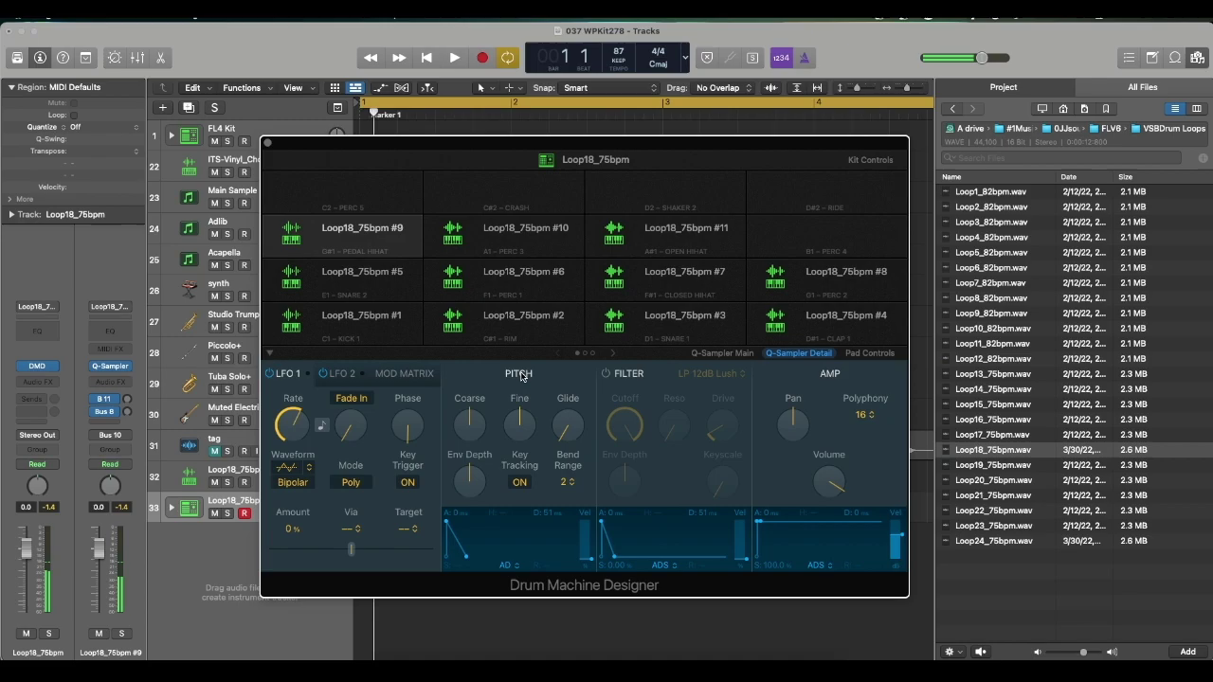
Step: Pitch the pad down one semitone, enable its filter with 16.5 % drive, lengthen decay to ~1092 ms
left_click_drag(476, 423, 451, 418)
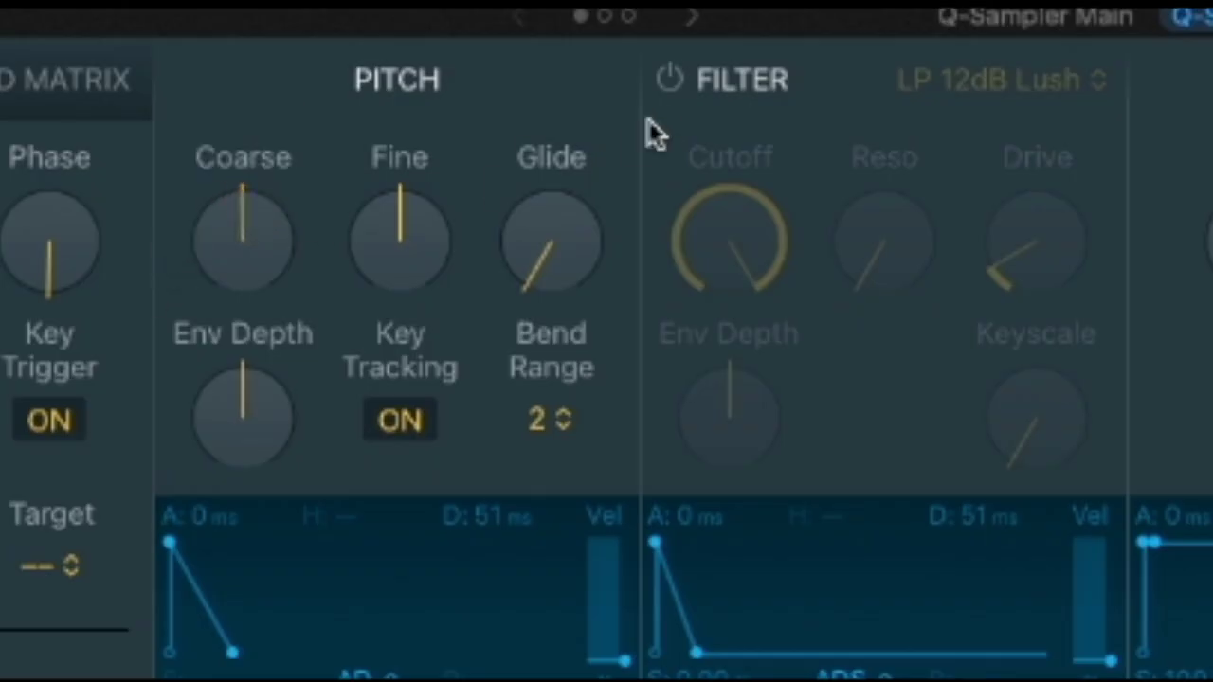
left_click(667, 79)
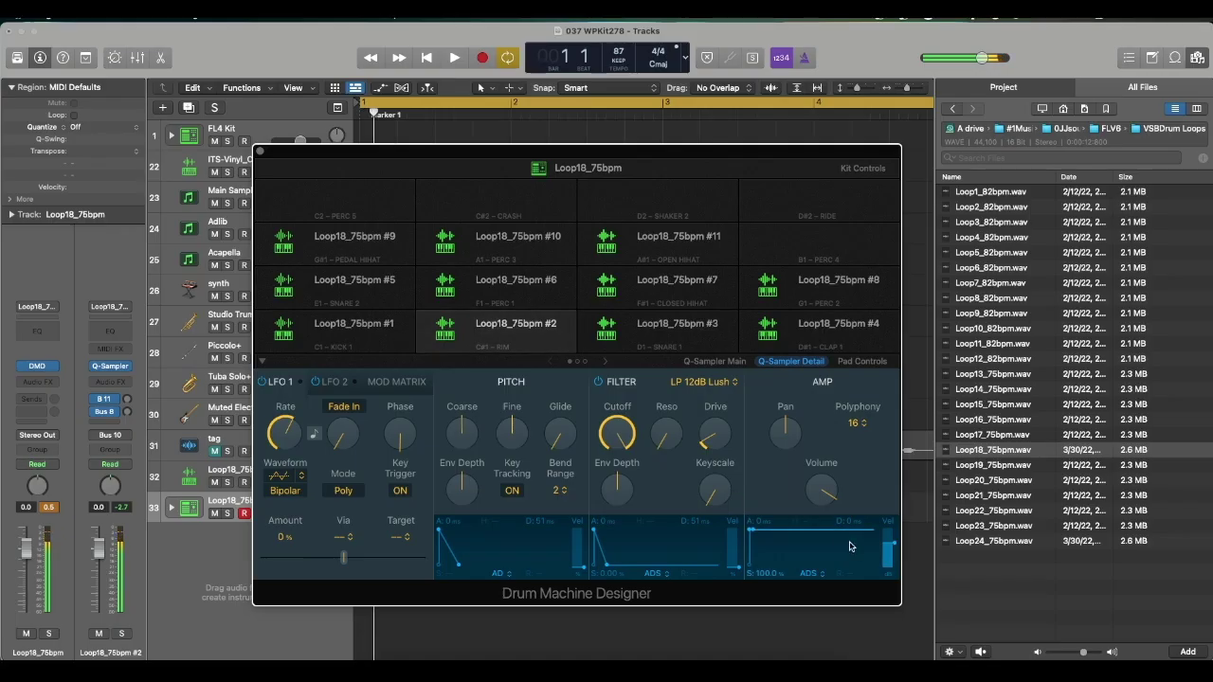
mouse_move(715, 434)
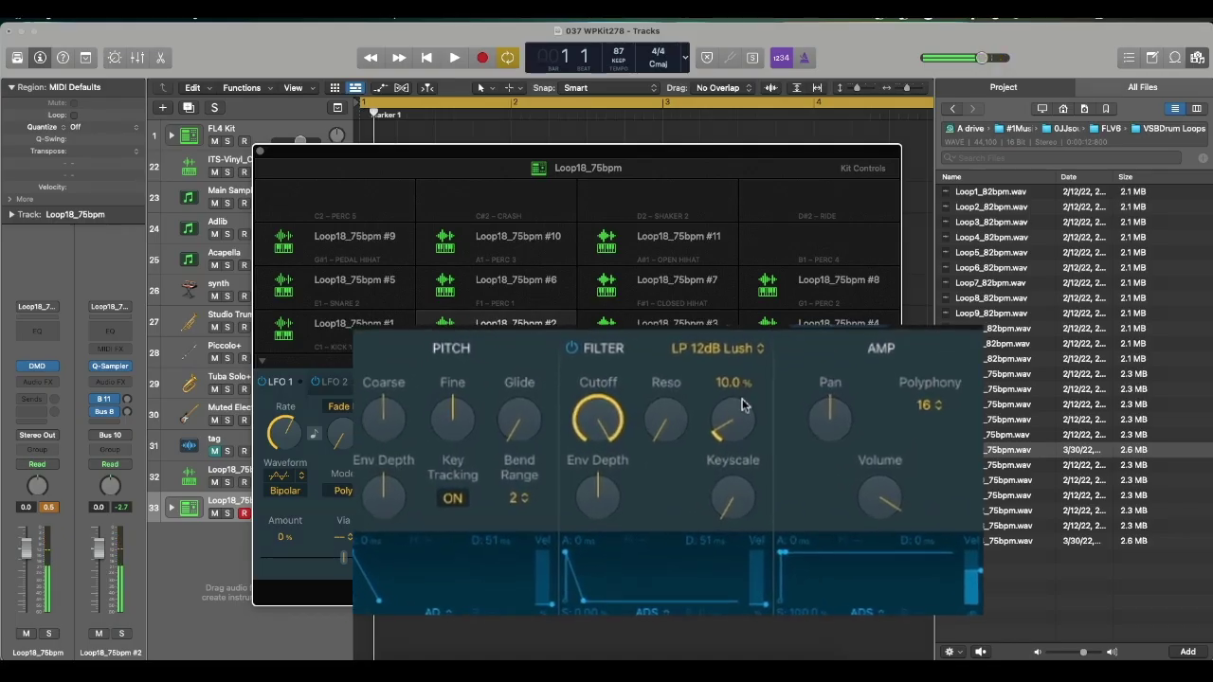
left_click_drag(736, 415, 742, 392)
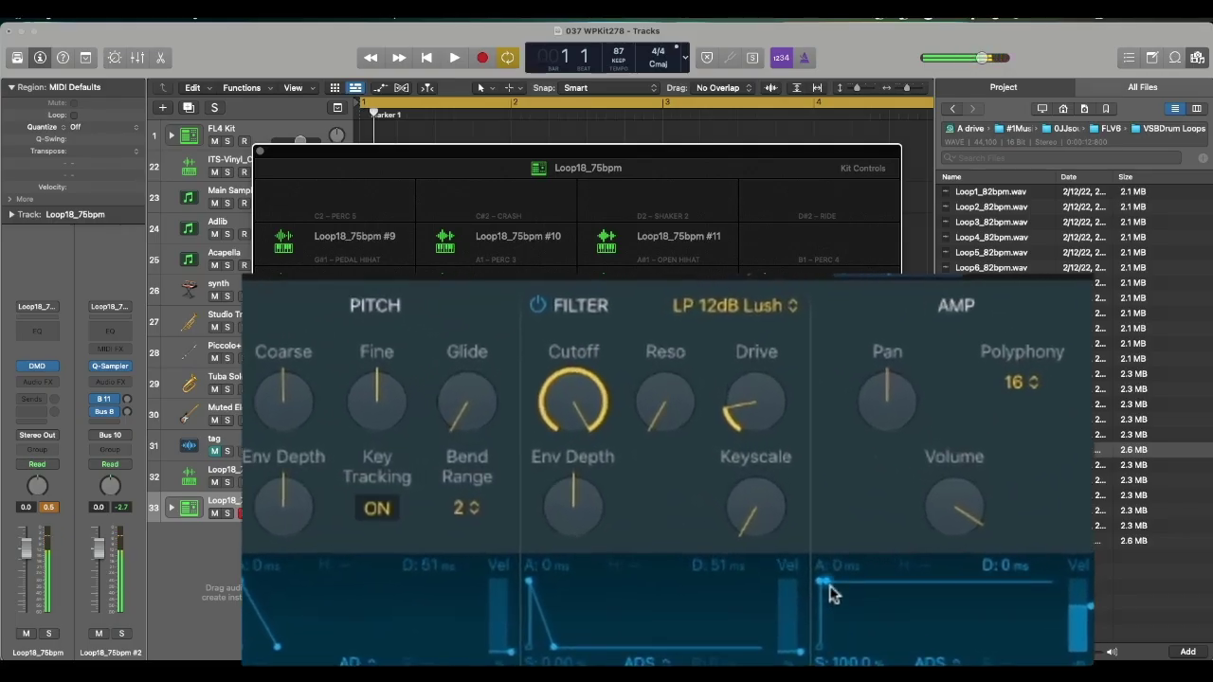
mouse_move(846, 602)
left_mouse_down()
mouse_move(896, 606)
mouse_move(844, 617)
mouse_move(858, 618)
left_mouse_up()
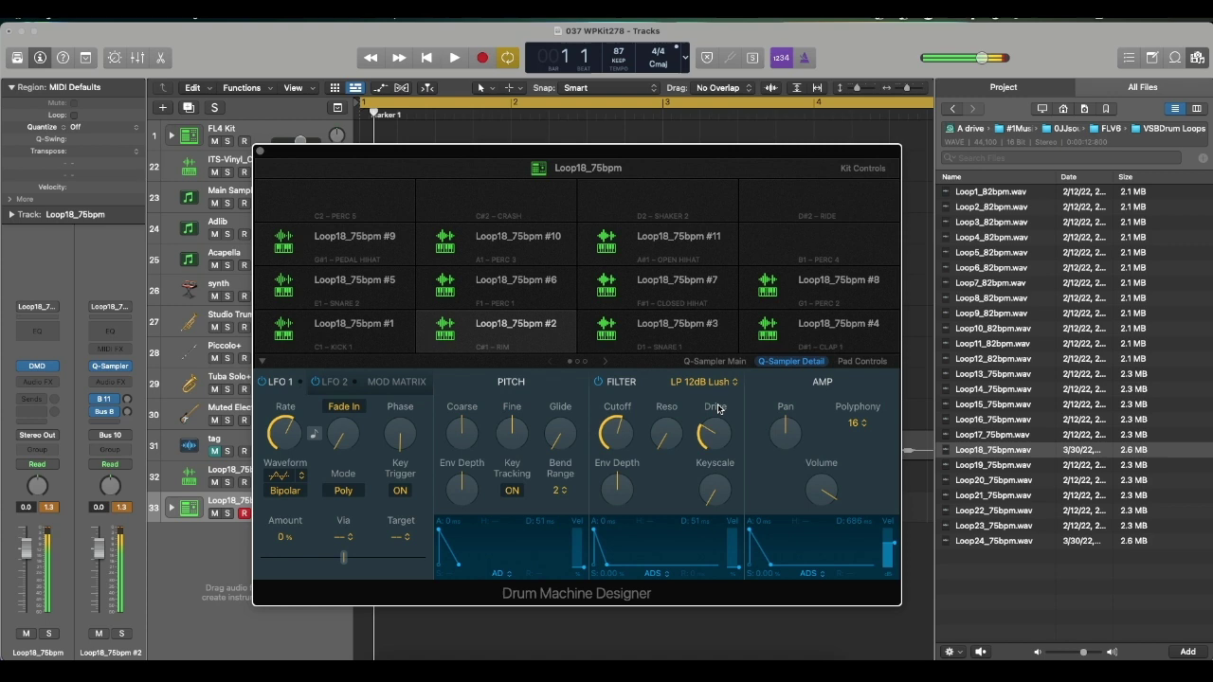
Step: Pitch pad #3 down one semitone and pad #7 down four semitones
left_click(642, 338)
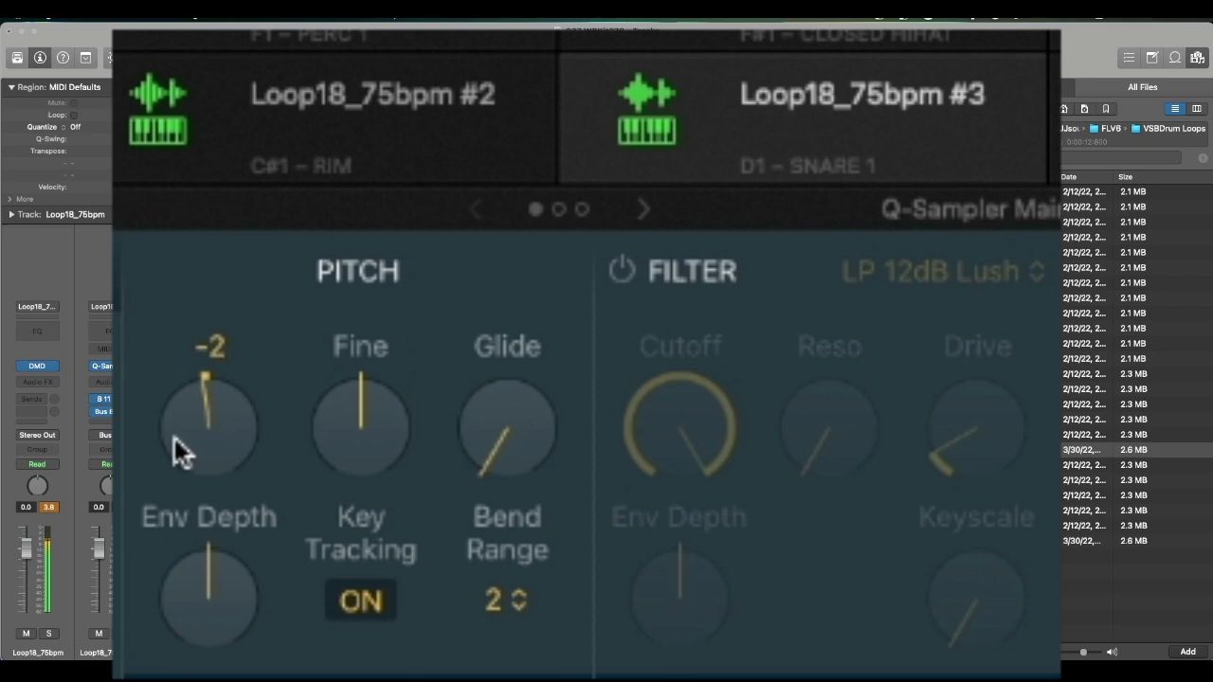
mouse_move(174, 437)
left_mouse_down()
mouse_move(183, 417)
mouse_move(171, 429)
left_mouse_up()
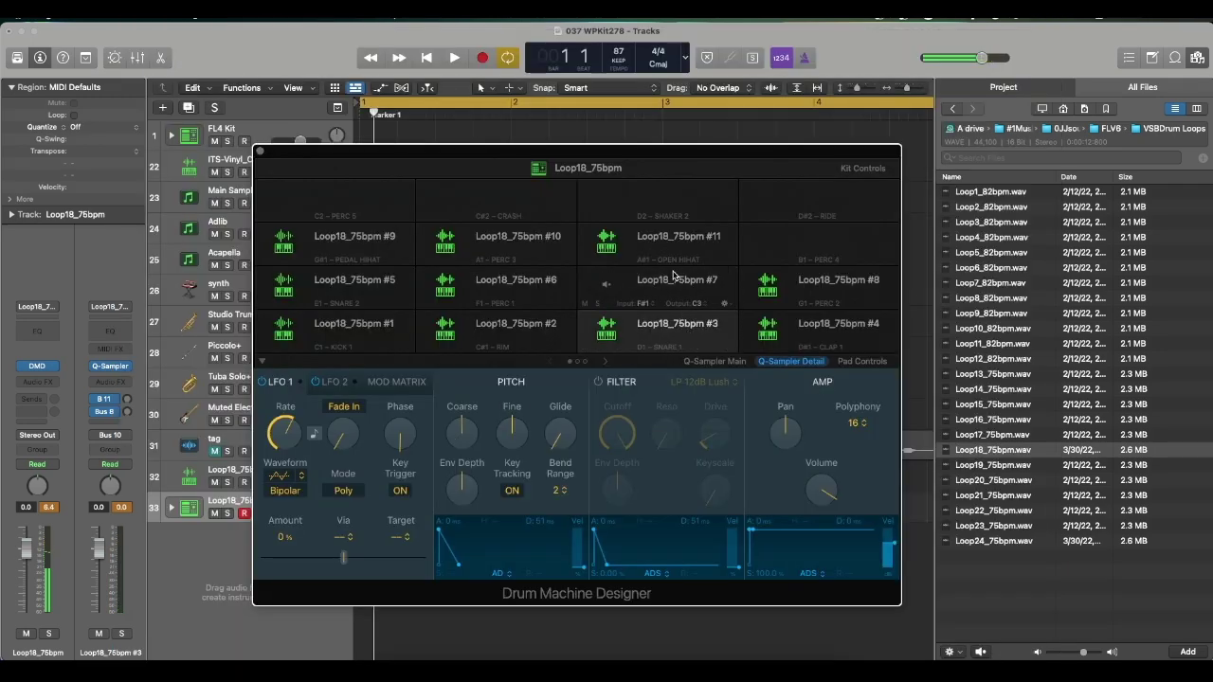
left_click(673, 275)
left_click_drag(464, 431, 453, 450)
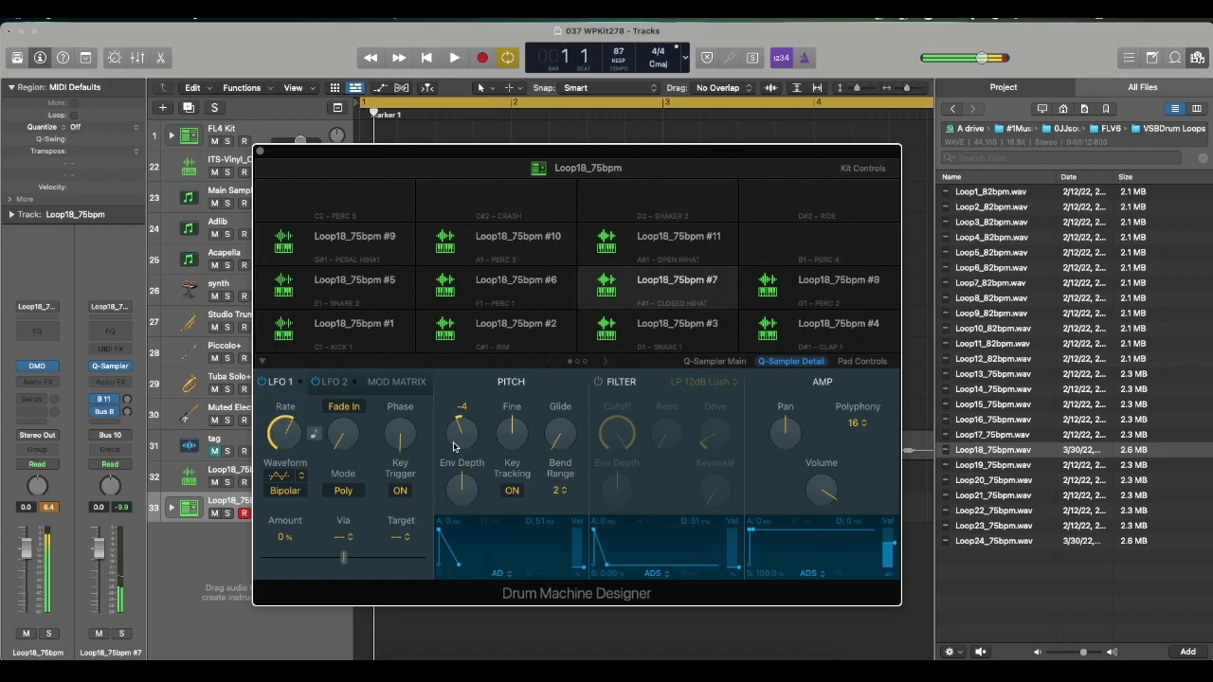
Step: Move the kit window to the right side and start project playback
scroll(531, 113, "down", 2)
left_click_drag(559, 154, 854, 89)
key("space")
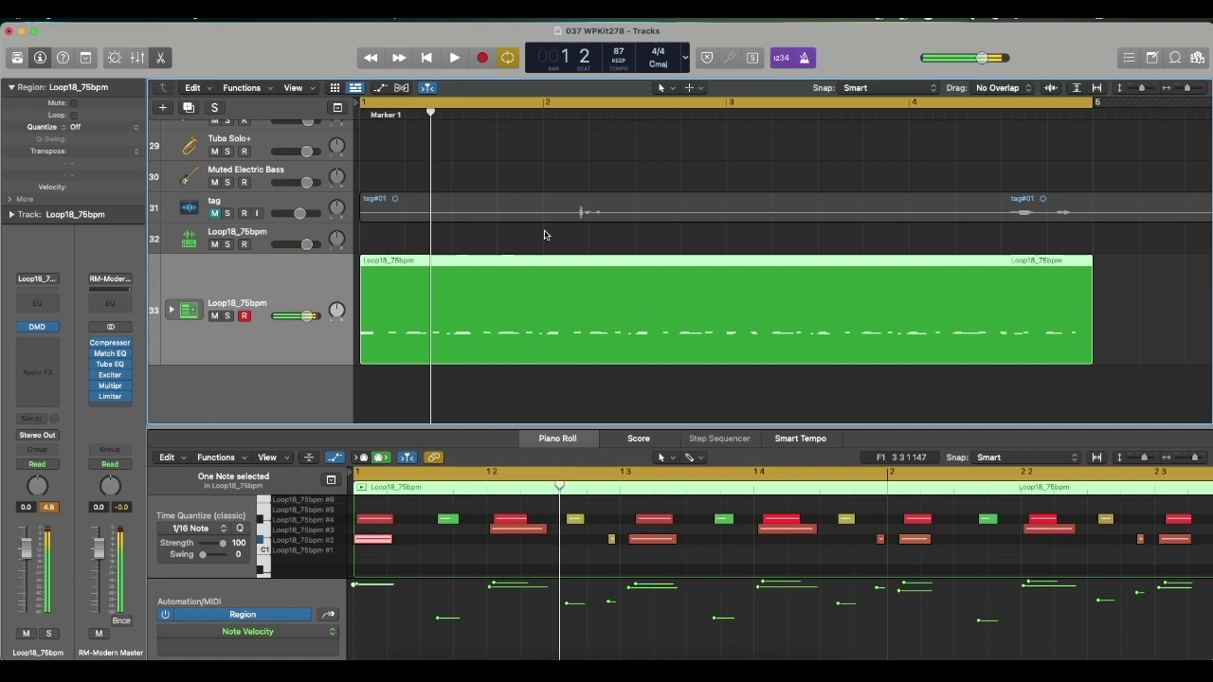
Step: Scroll up through the Tracks area to inspect the recorded Loop18_75bpm region
scroll(772, 310, "up", 3)
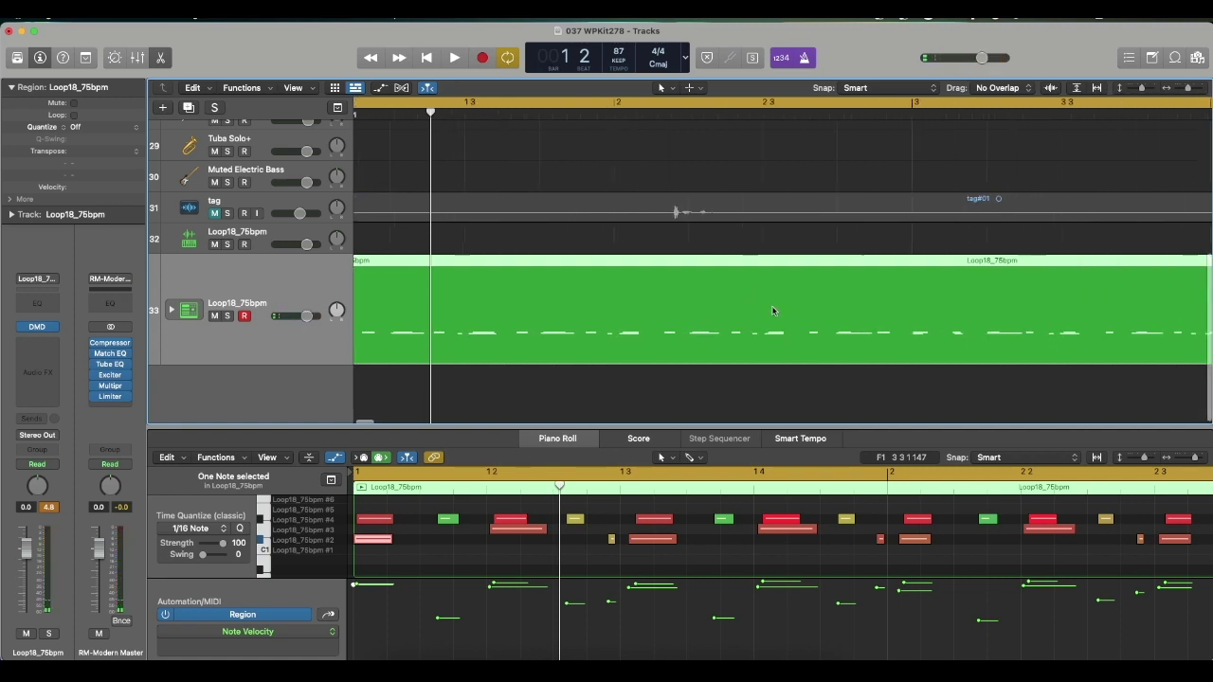
scroll(772, 310, "up", 3)
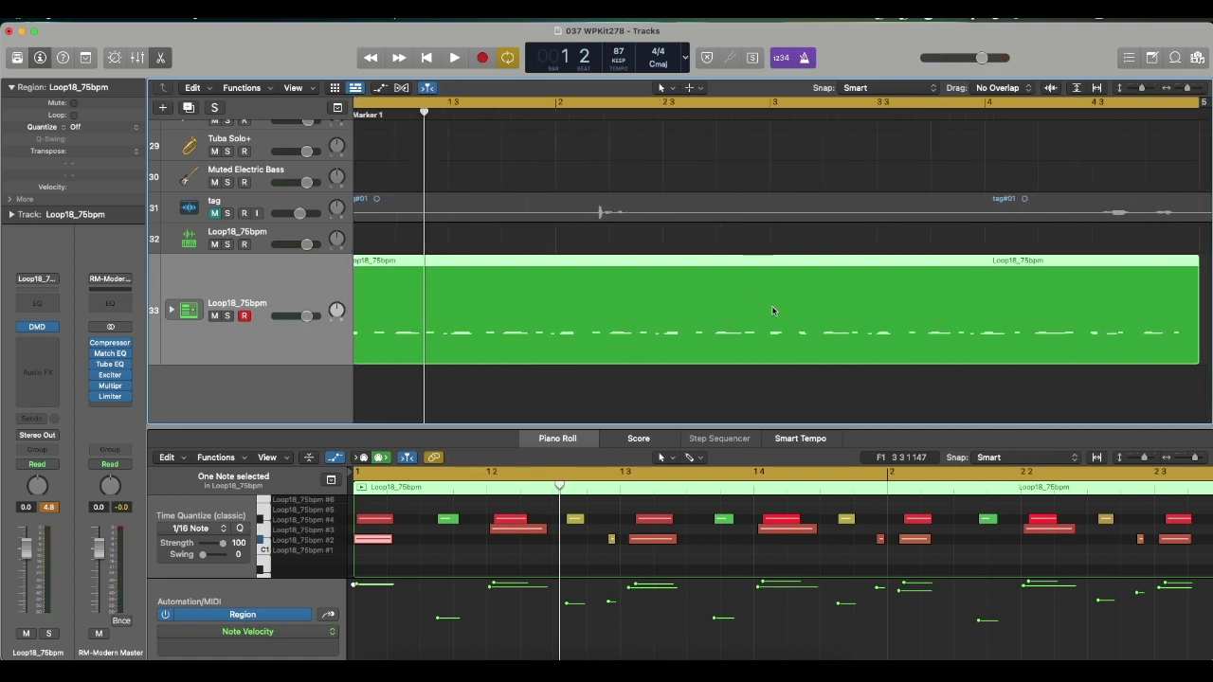
Step: Preview the original Loop18_75bpm.wav in the Browser, then play the project from bar 1
left_click(1196, 59)
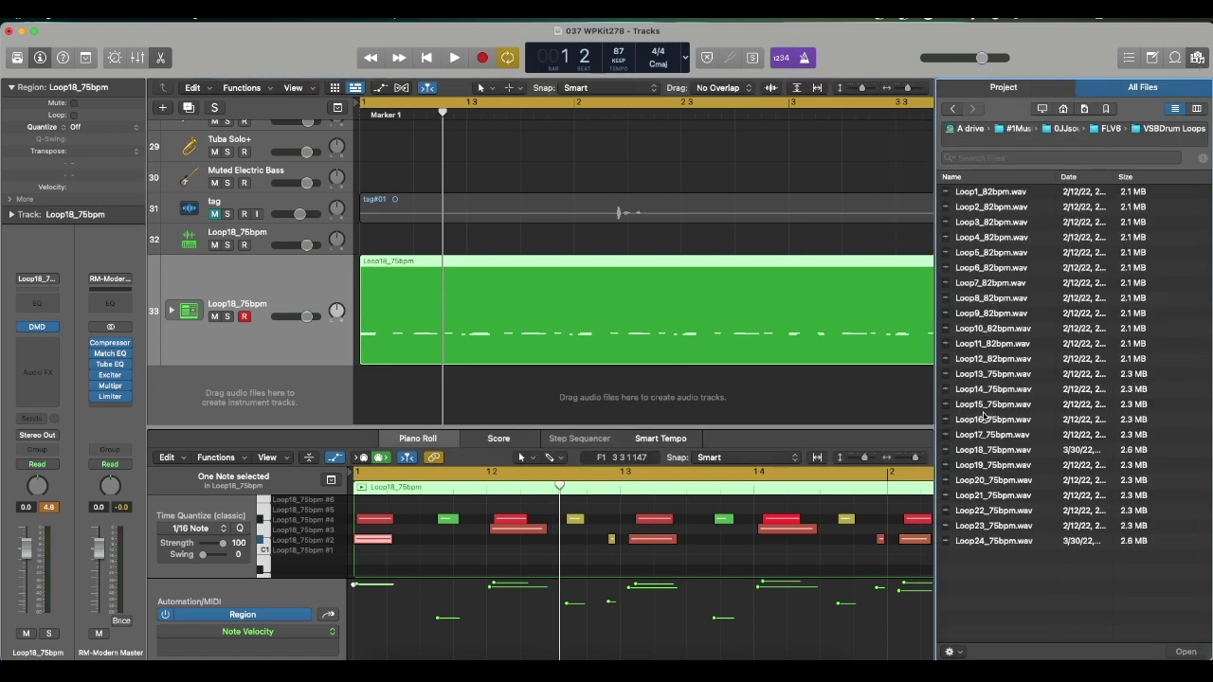
left_click(996, 450)
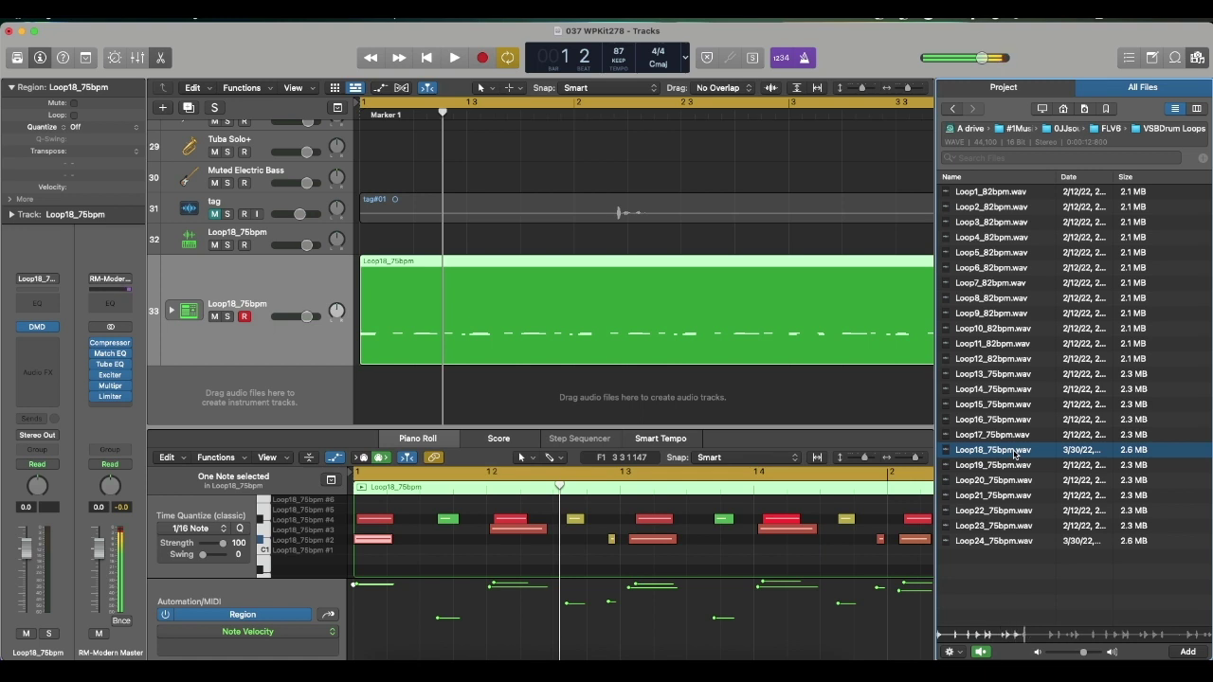
key("space")
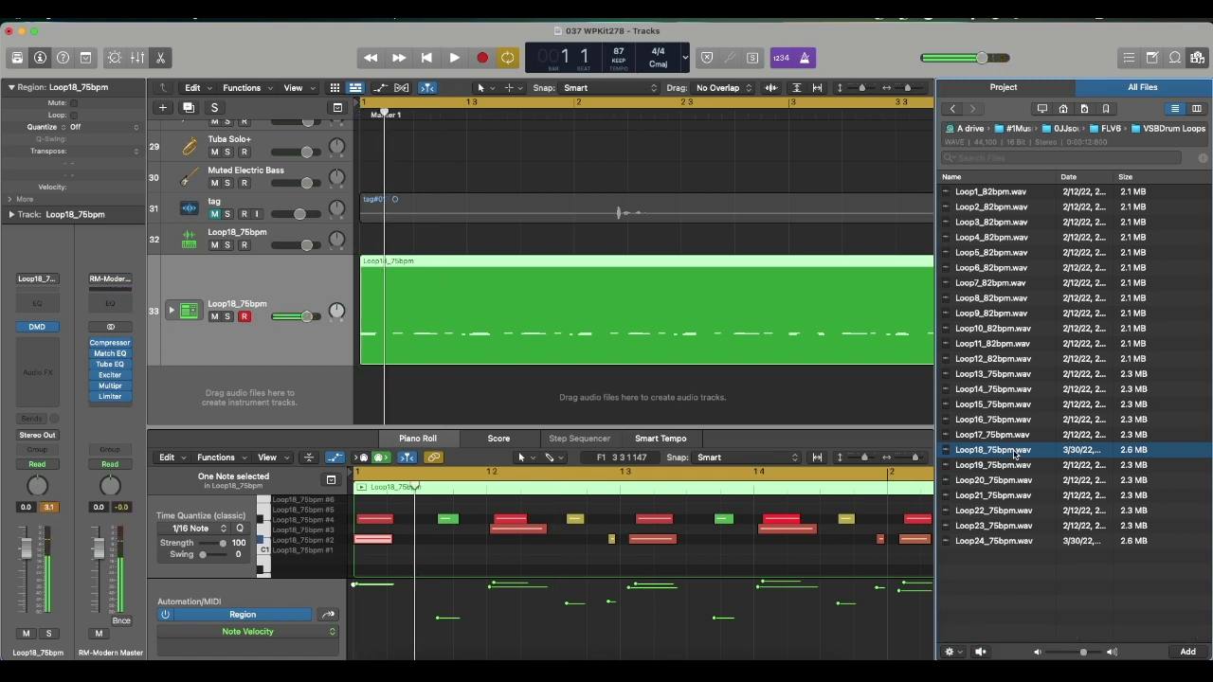